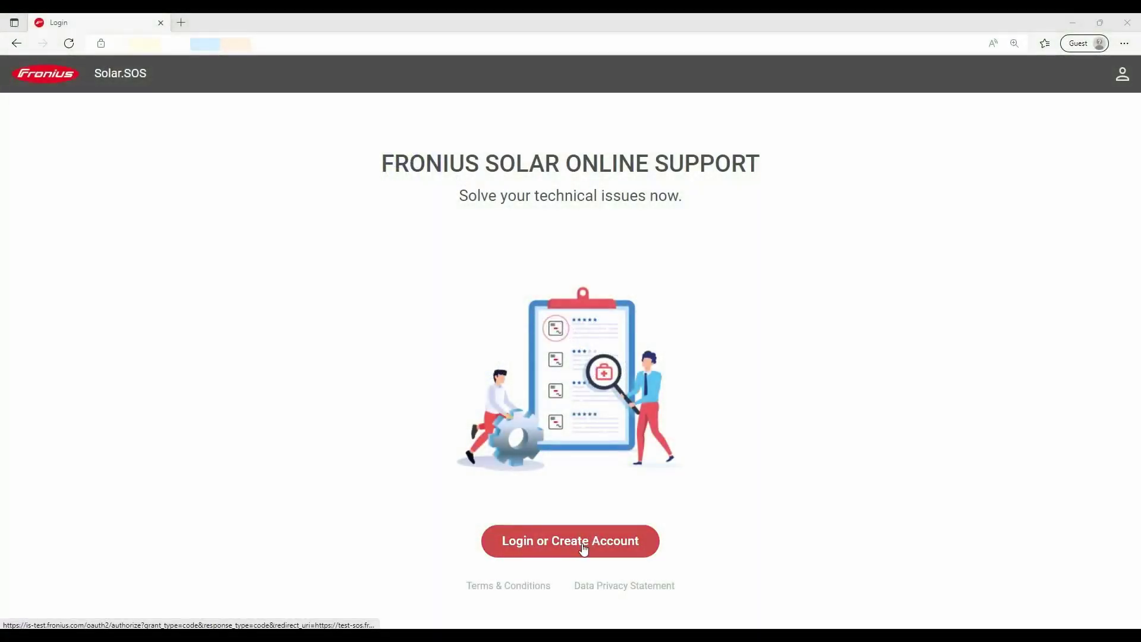
# Log in to Solar.SOS with the saved account email and its password
pyautogui.click(582, 545)
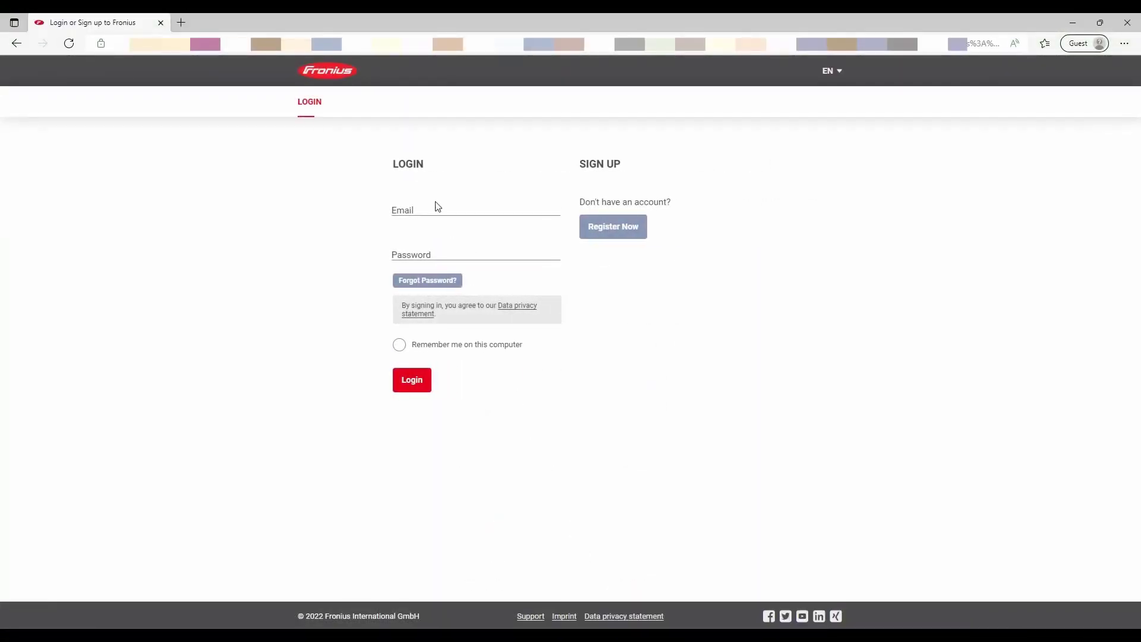
pyautogui.click(437, 208)
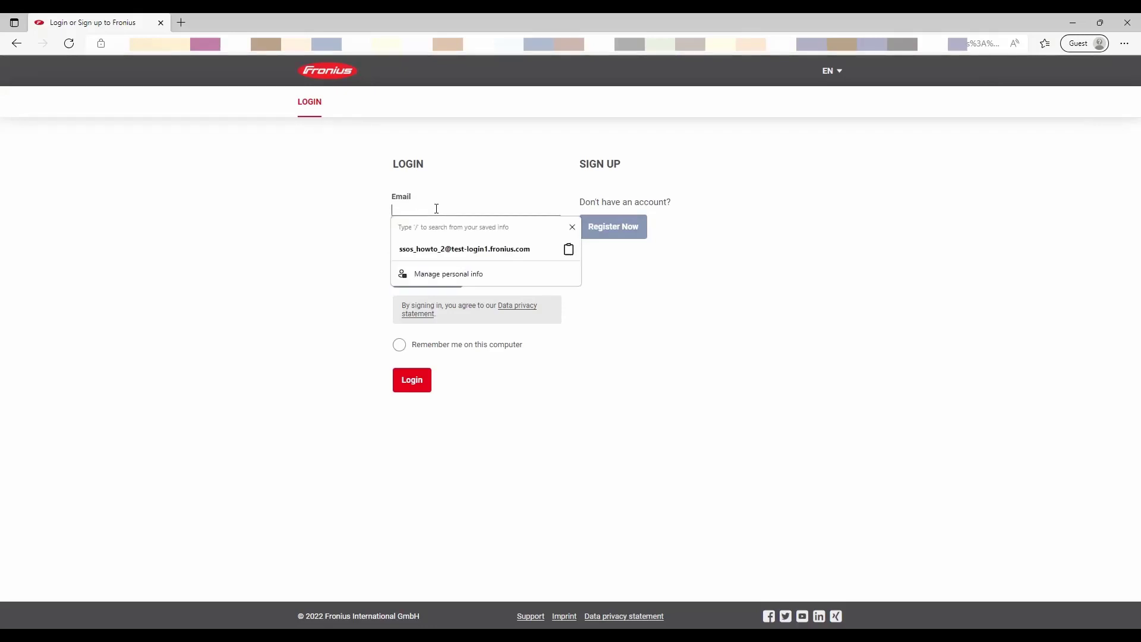
pyautogui.click(344, 249)
pyautogui.click(405, 254)
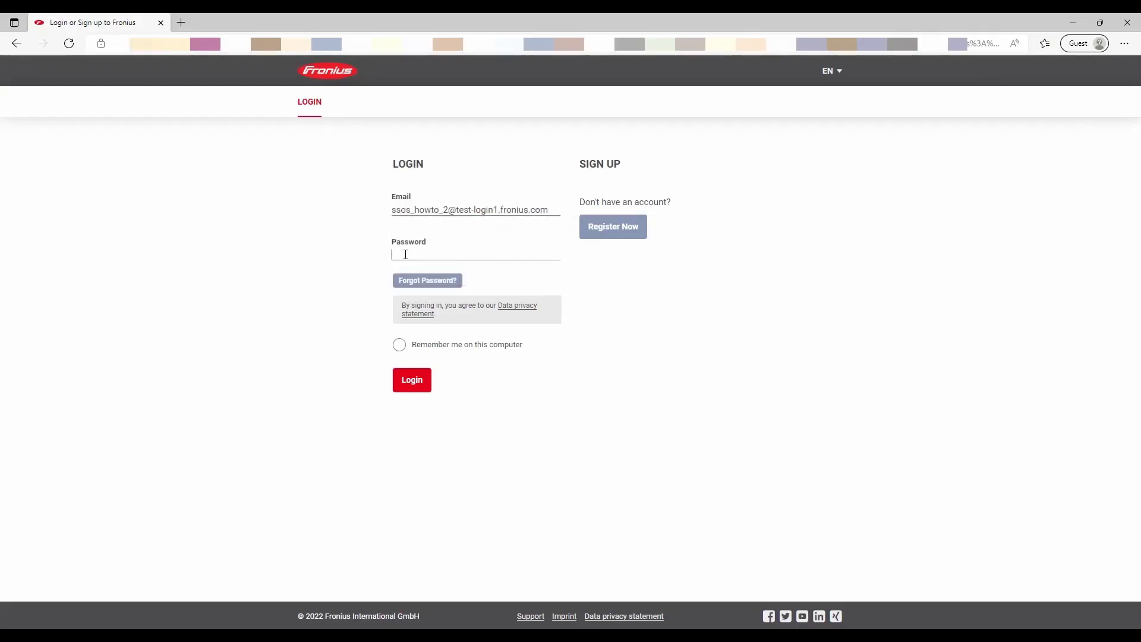
pyautogui.write('••••••')
pyautogui.write('••')
pyautogui.write('••')
pyautogui.press('Return')
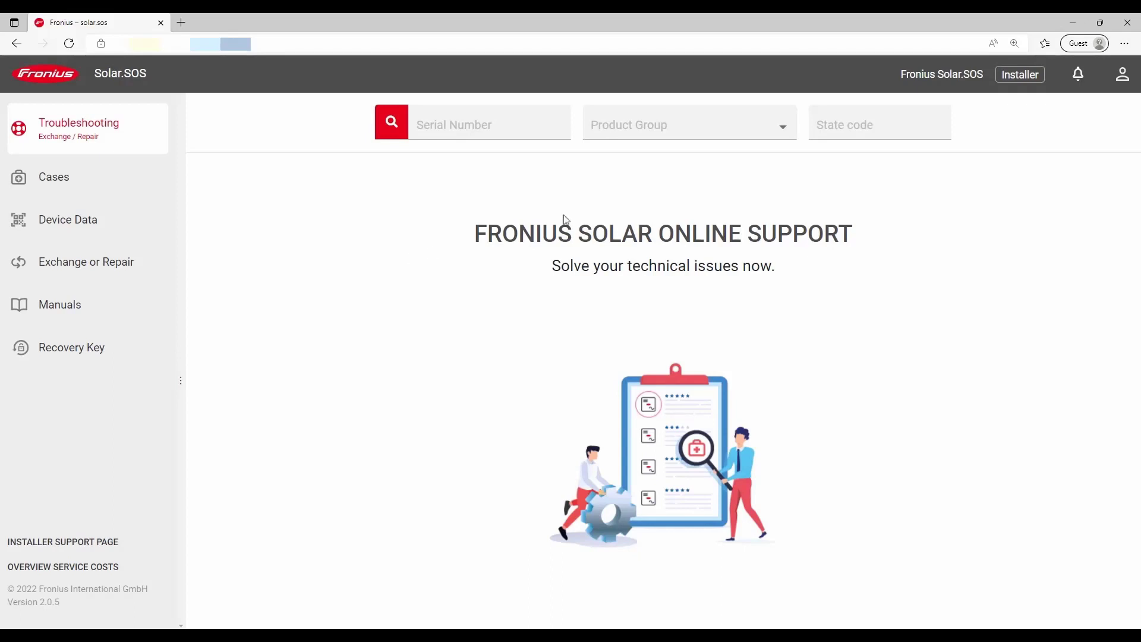
# Choose 'Show Inverter codes' from the user account menu
pyautogui.click(1122, 78)
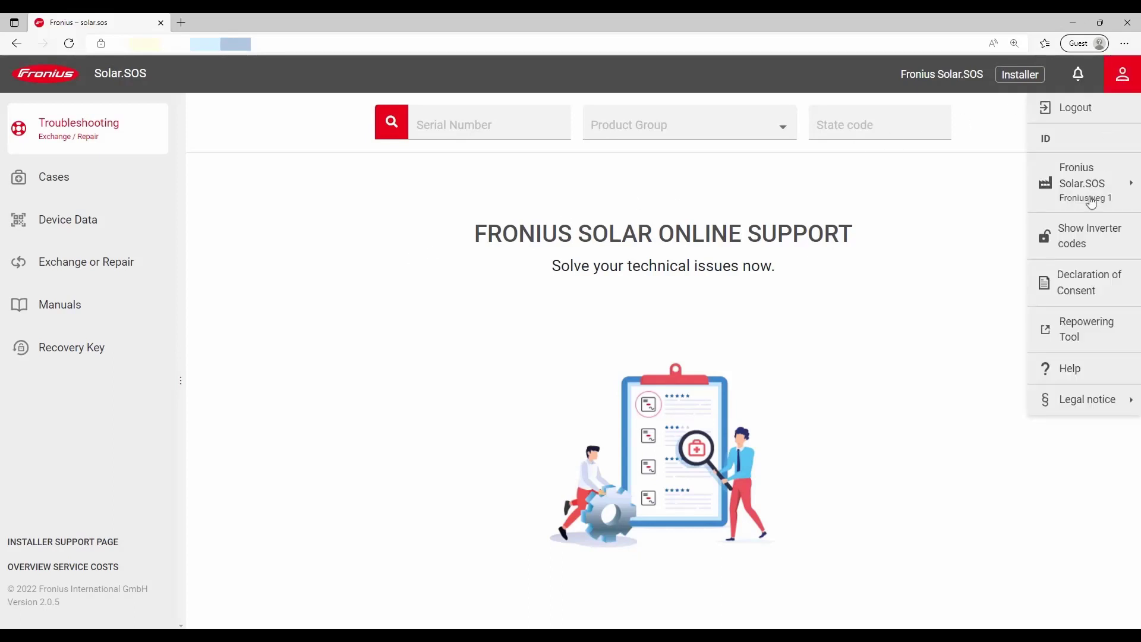
pyautogui.click(1079, 246)
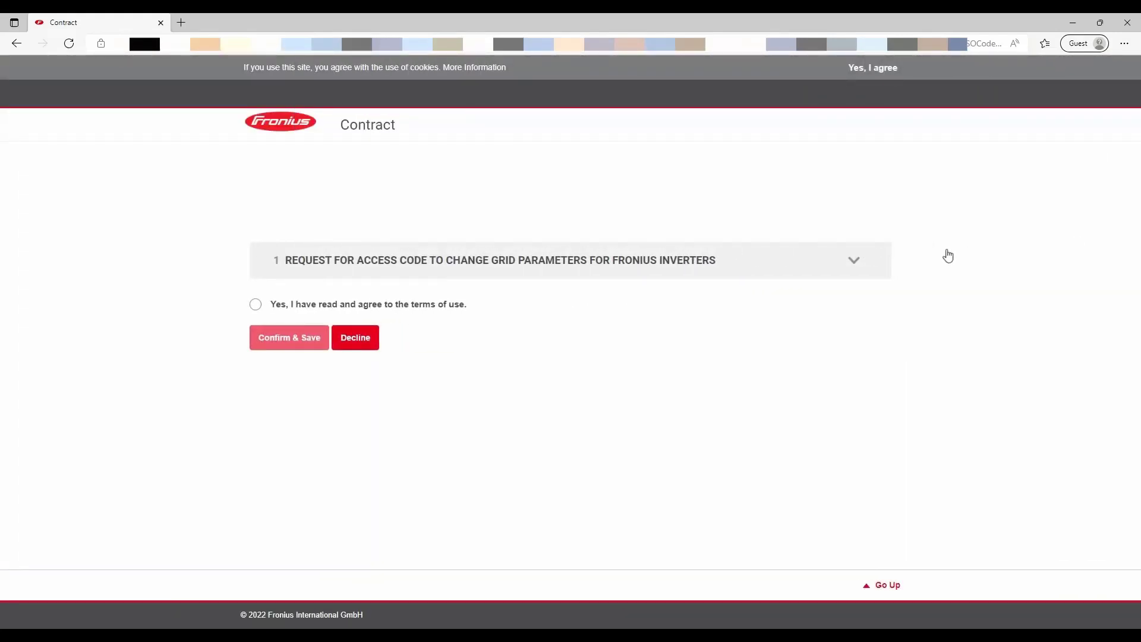
# Accept and save the access-code contract terms, then reopen 'Show Inverter codes'
pyautogui.click(854, 262)
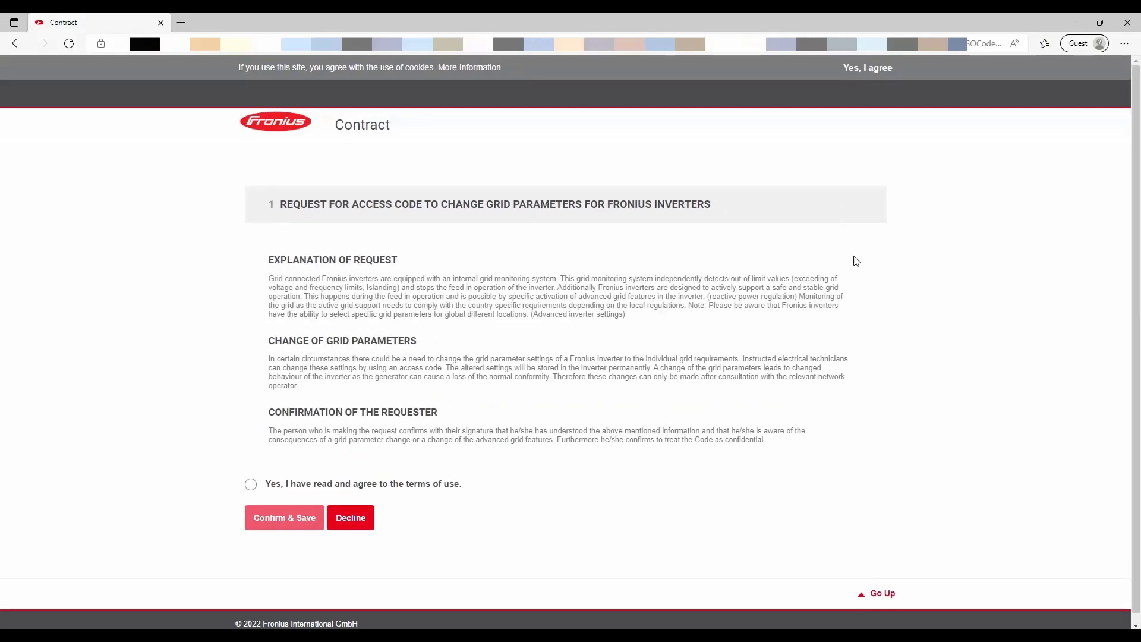
pyautogui.click(252, 486)
pyautogui.click(281, 521)
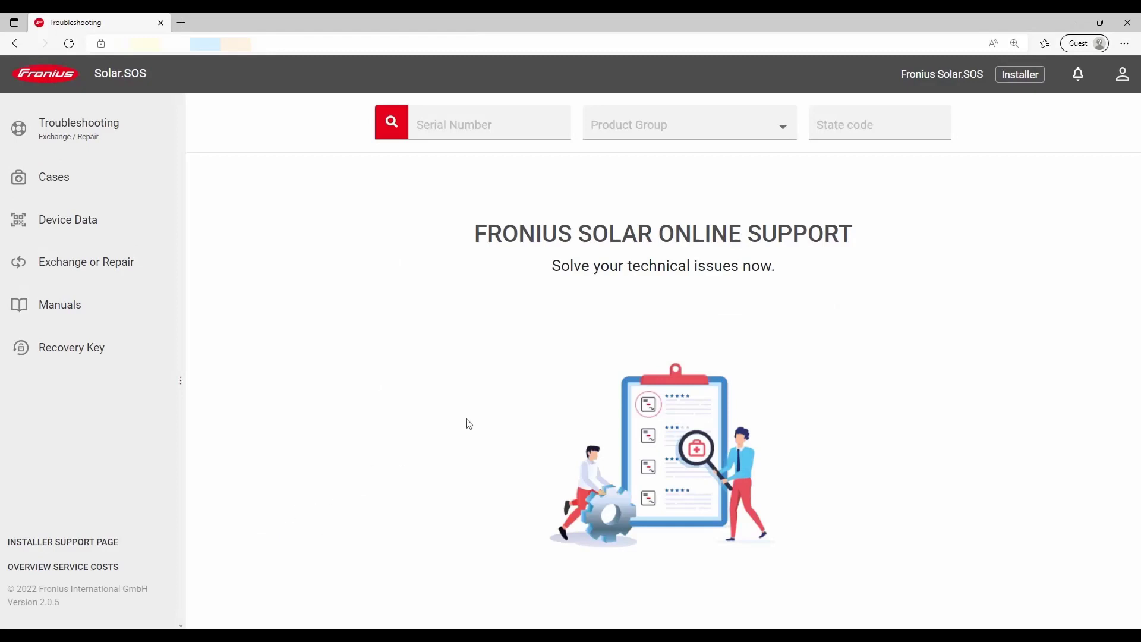
pyautogui.click(1122, 76)
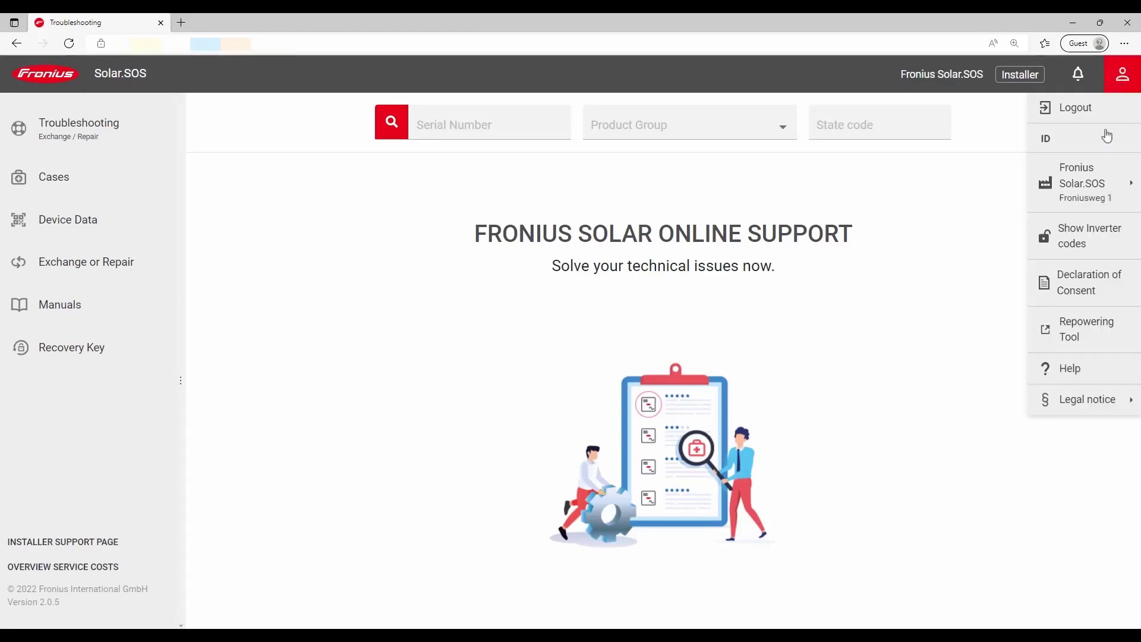
pyautogui.click(1073, 237)
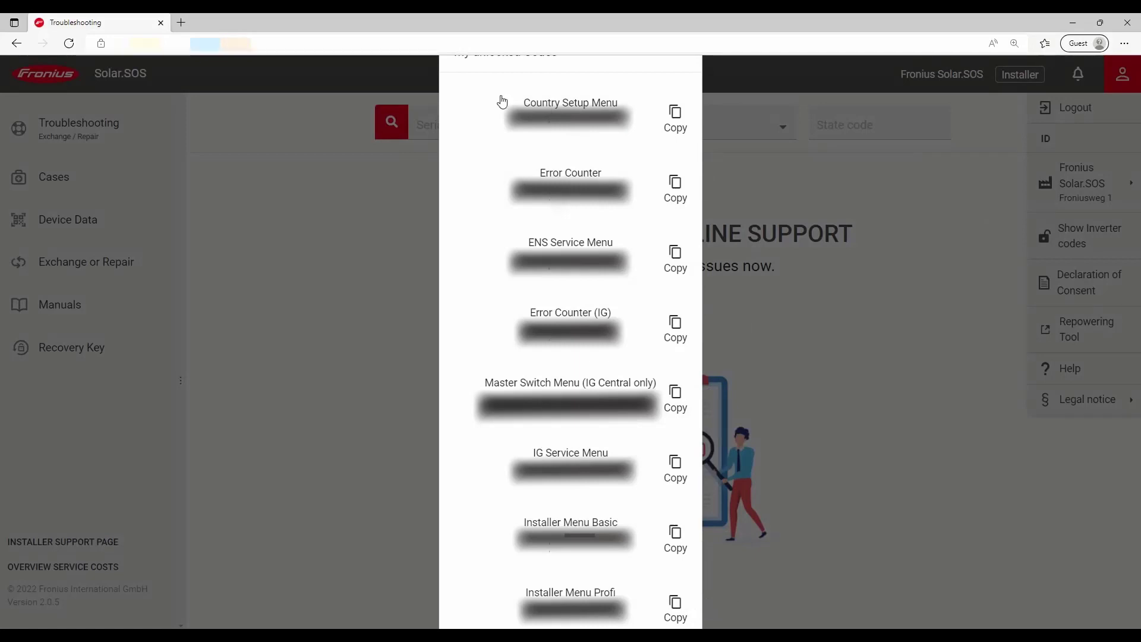